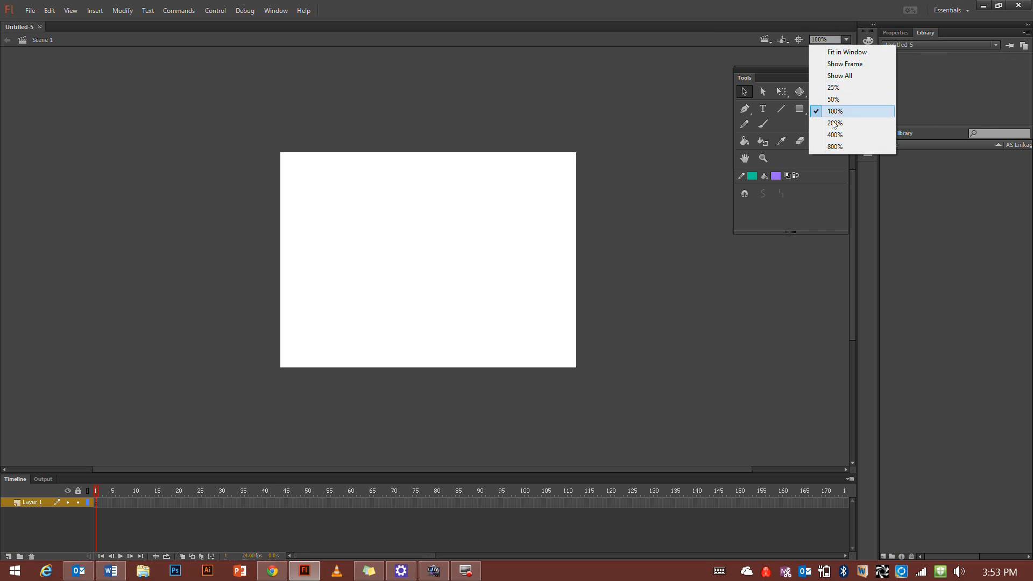
- Create a new Graphic symbol named "shape"
{"action": "left_click", "coordinate": [835, 123]}
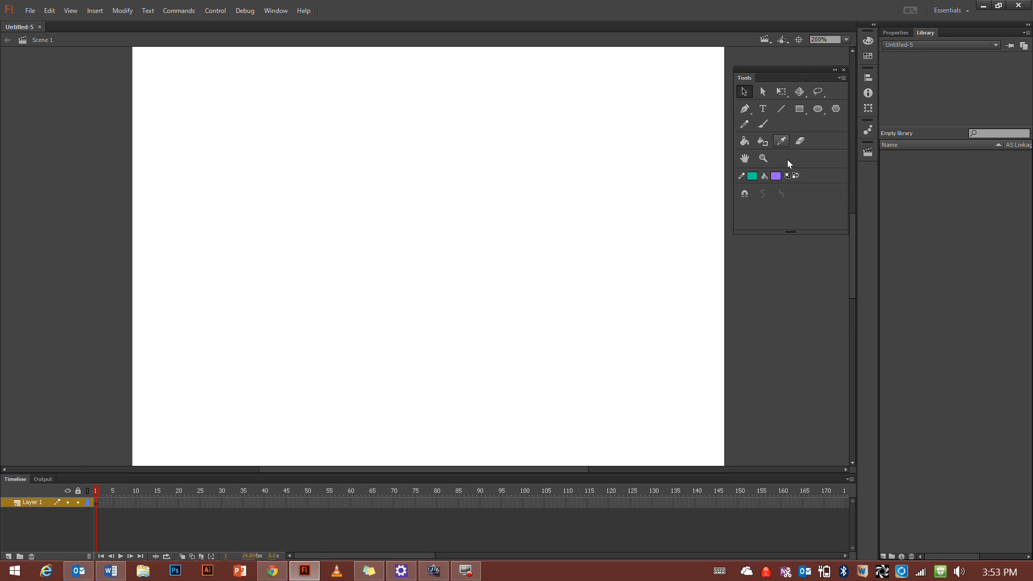
{"action": "left_click", "coordinate": [897, 32]}
{"action": "left_click", "coordinate": [924, 32]}
{"action": "left_click", "coordinate": [92, 12]}
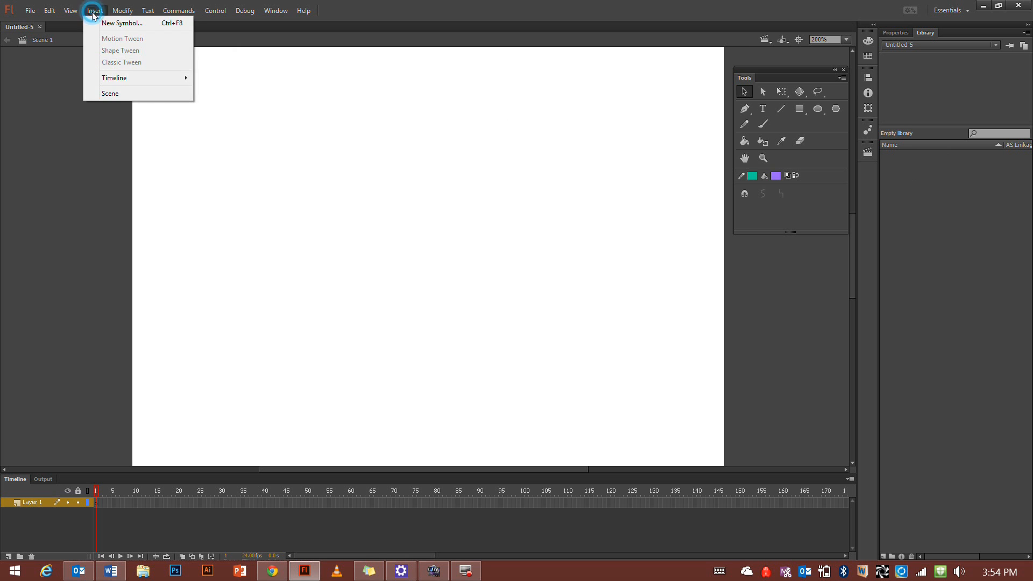
{"action": "left_click", "coordinate": [120, 23]}
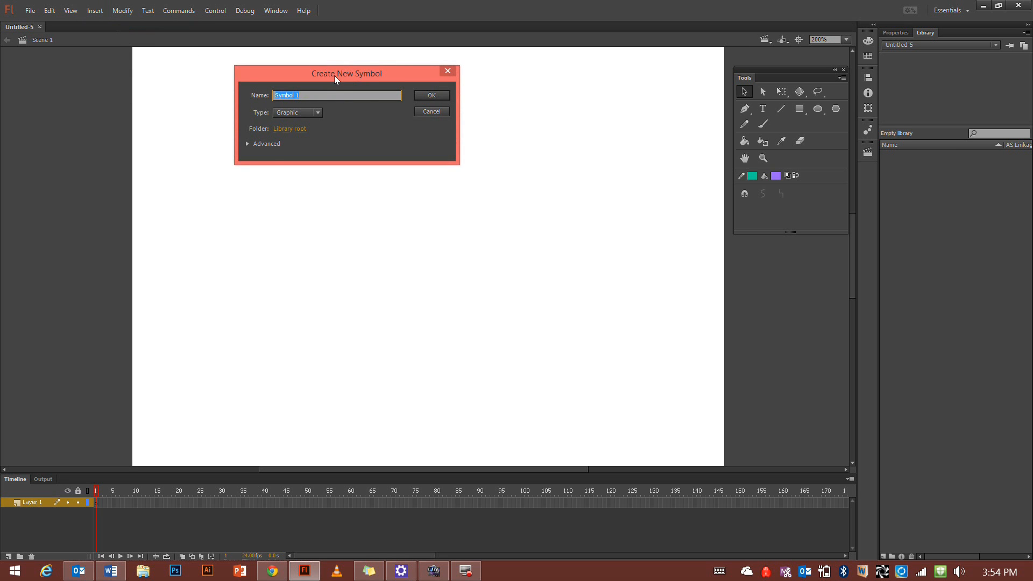
{"action": "left_click_drag", "start_coordinate": [334, 75], "coordinate": [379, 120]}
{"action": "type", "text": "shape"}
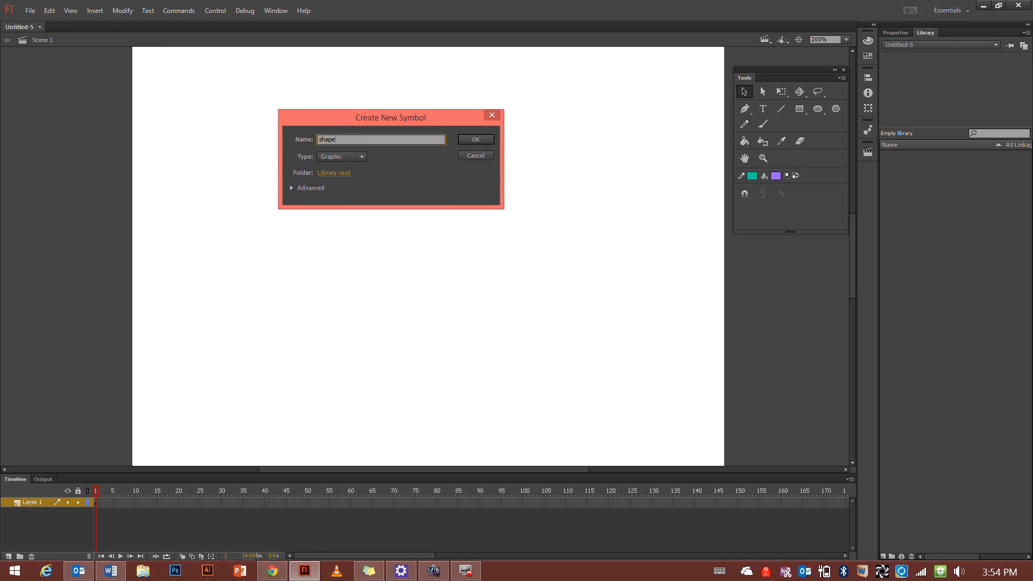
{"action": "left_click", "coordinate": [345, 158]}
{"action": "left_click", "coordinate": [346, 168]}
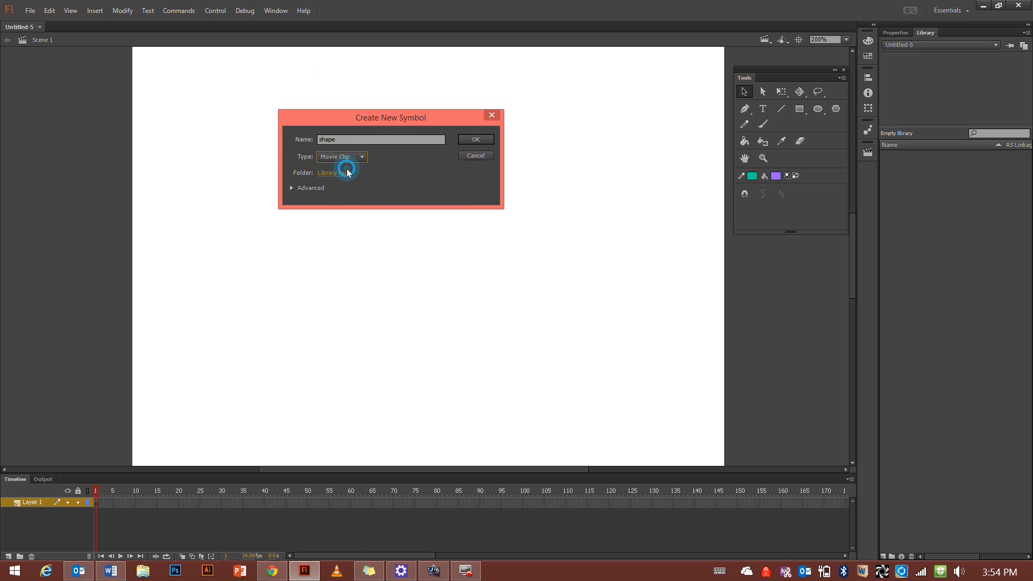
{"action": "left_click", "coordinate": [363, 158]}
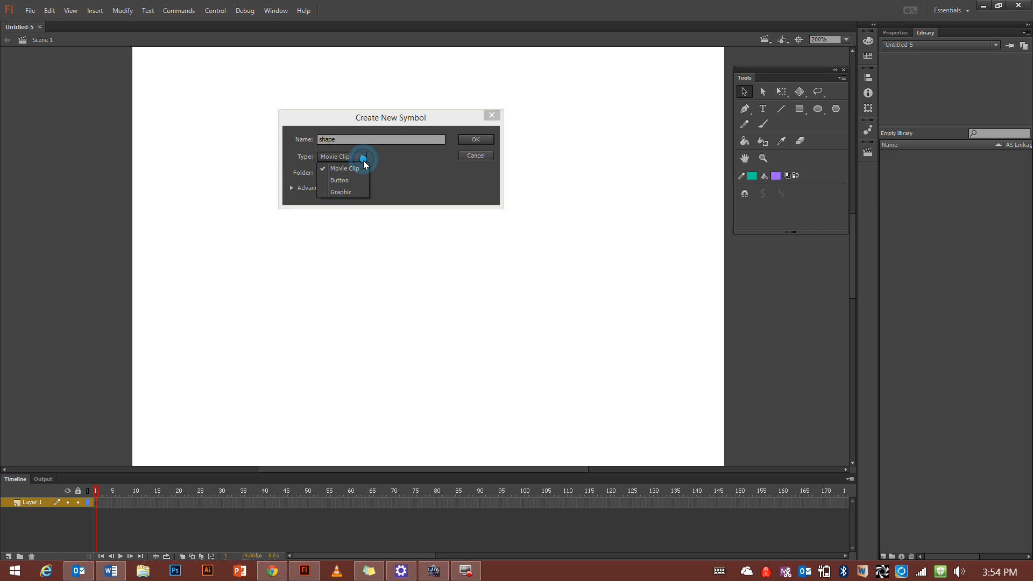
{"action": "left_click", "coordinate": [355, 192]}
{"action": "left_click", "coordinate": [467, 140]}
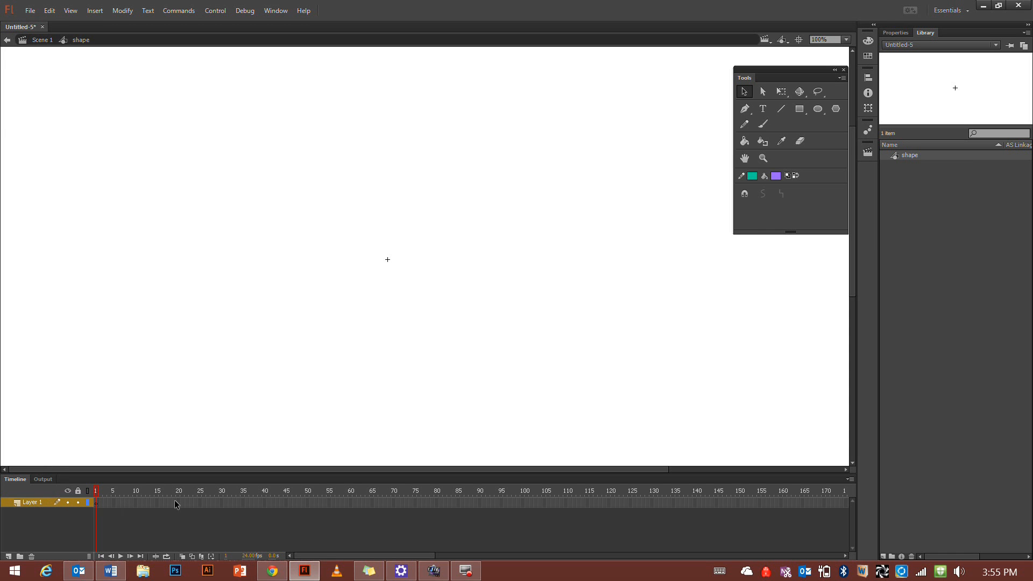
- Draw a purple circle with a teal outline over the registration point of the shape symbol
{"action": "left_click", "coordinate": [815, 113]}
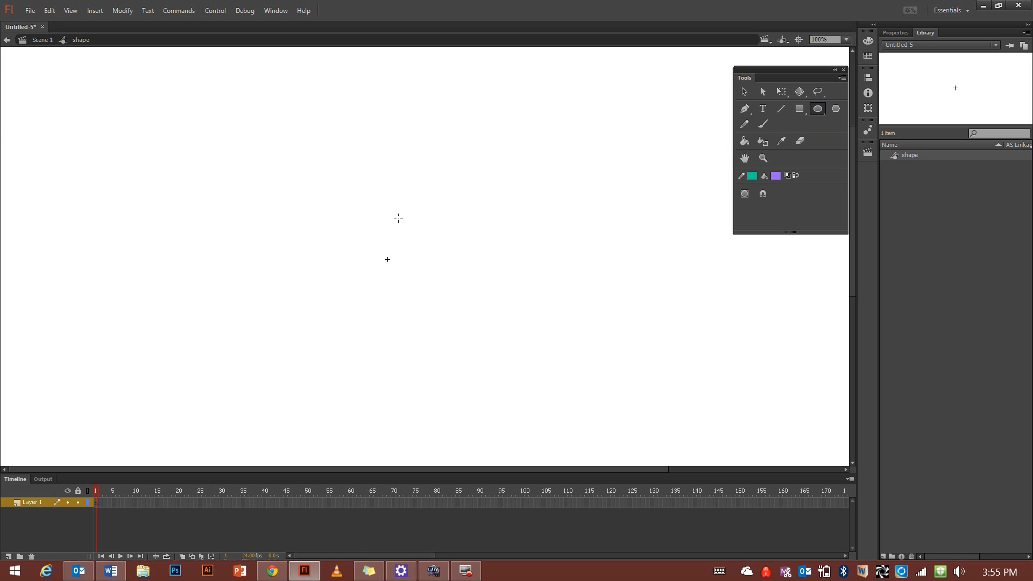
{"action": "left_click", "coordinate": [359, 227]}
{"action": "left_click", "coordinate": [359, 227]}
{"action": "left_click_drag", "start_coordinate": [359, 227], "coordinate": [427, 295]}
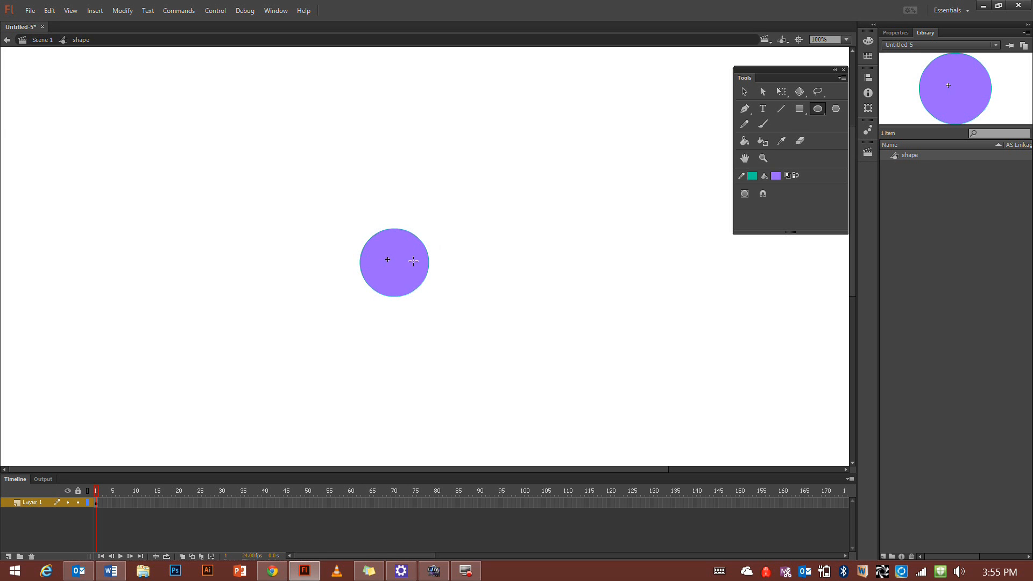
- Place an instance of the shape symbol near the left edge of the Scene 1 stage and scale it down
{"action": "left_click", "coordinate": [39, 40]}
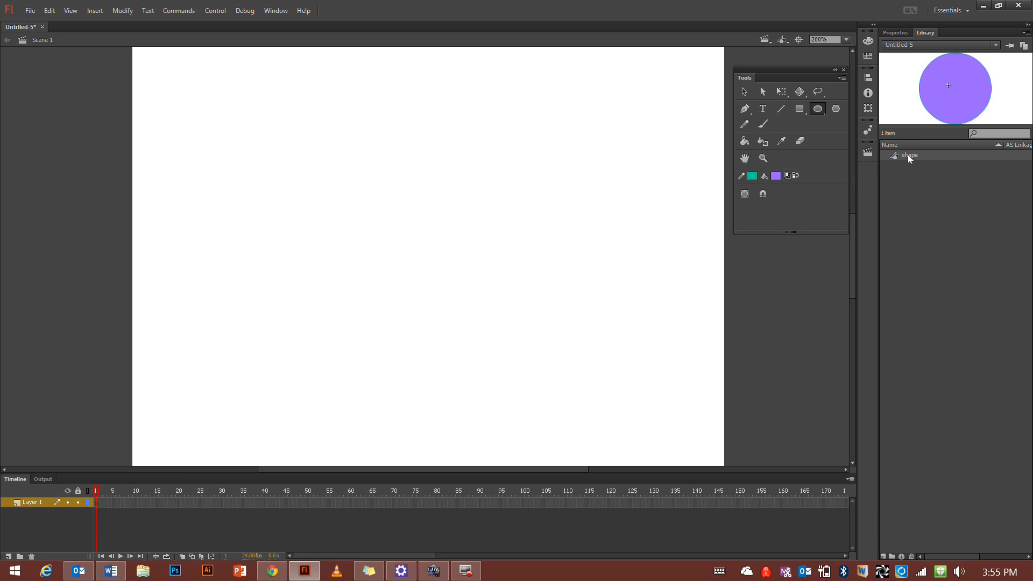
{"action": "left_click_drag", "start_coordinate": [907, 157], "coordinate": [188, 199]}
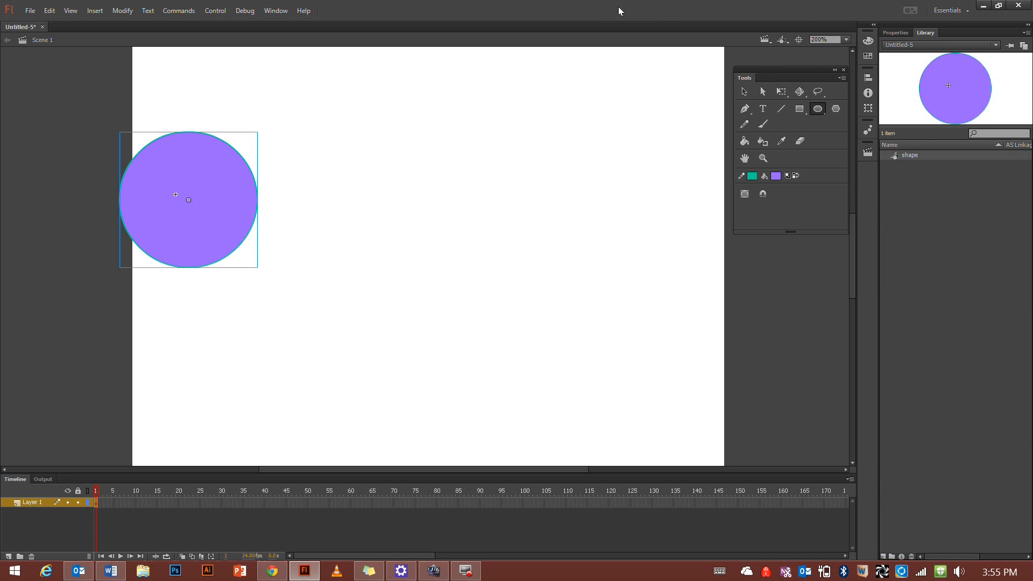
{"action": "left_click", "coordinate": [781, 93]}
{"action": "left_click_drag", "start_coordinate": [119, 133], "coordinate": [142, 158]}
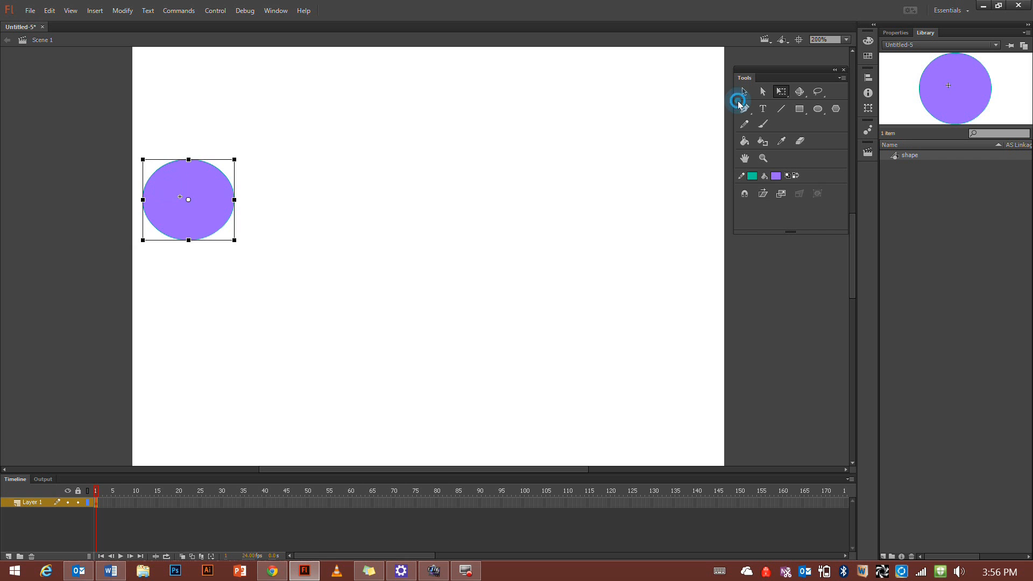
- Move the circle slightly lower near the left edge of the stage
{"action": "left_click", "coordinate": [743, 96]}
{"action": "left_click", "coordinate": [182, 184]}
{"action": "left_click_drag", "start_coordinate": [182, 184], "coordinate": [187, 214]}
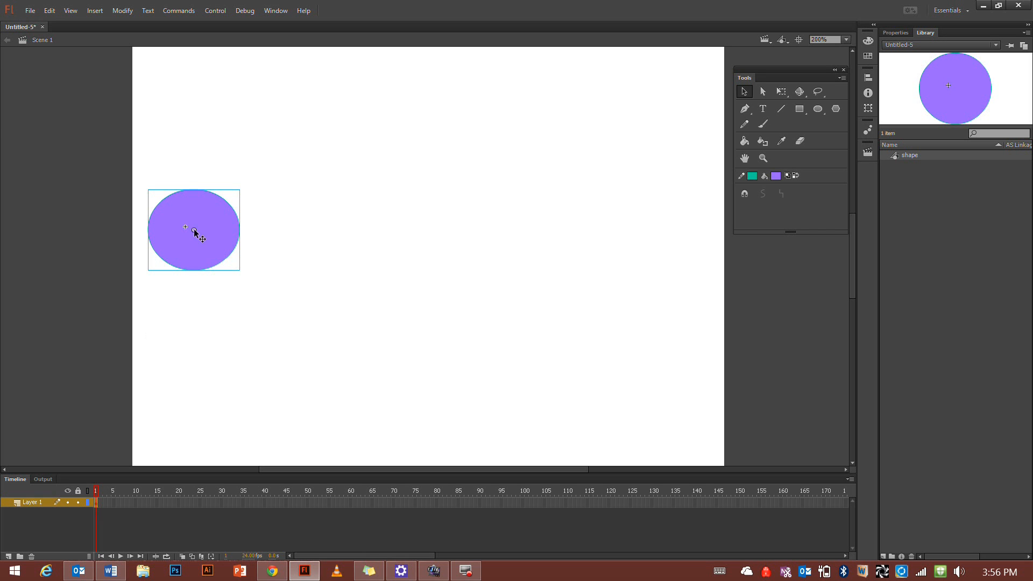
- Create a motion tween that moves the circle straight across to the right side of the stage at frame 24, and preview it
{"action": "right_click", "coordinate": [95, 502]}
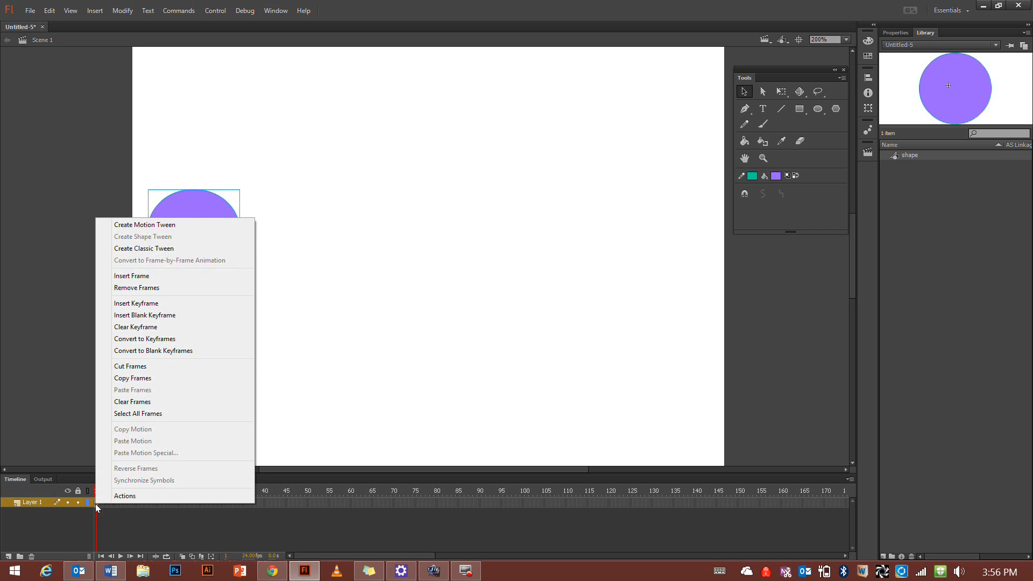
{"action": "left_click", "coordinate": [128, 225]}
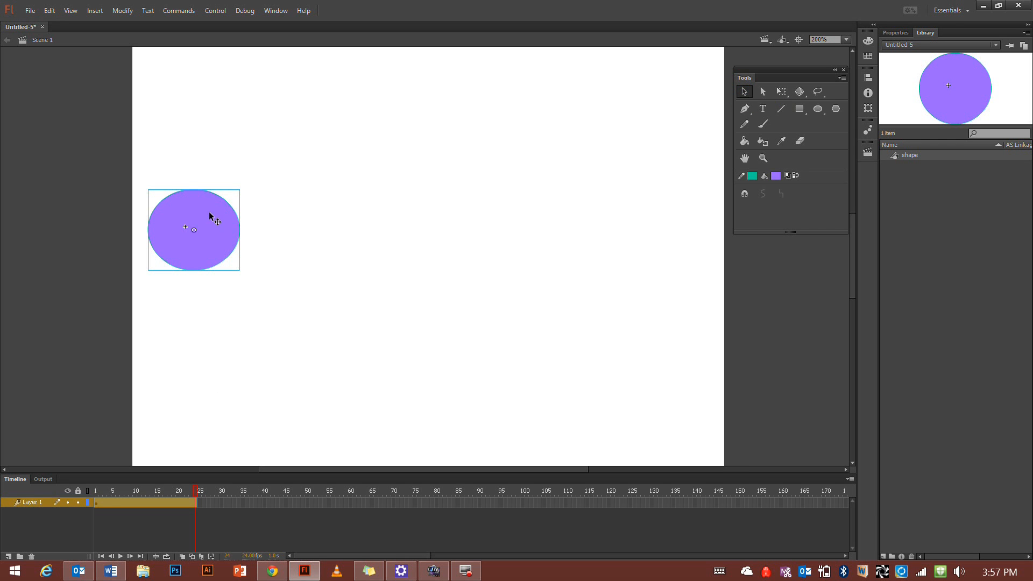
{"action": "left_click_drag", "start_coordinate": [209, 215], "coordinate": [679, 218]}
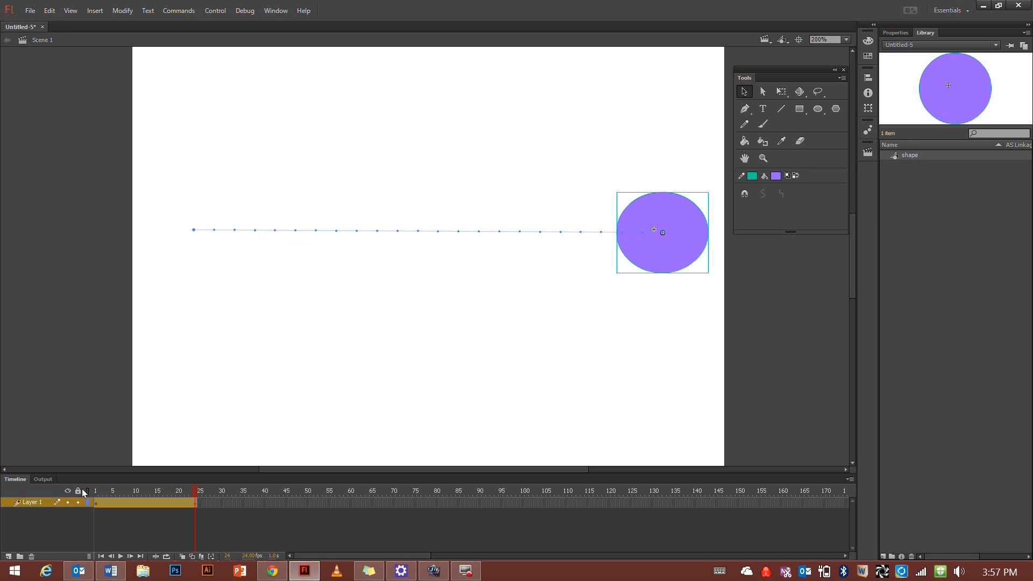
{"action": "left_click", "coordinate": [97, 502]}
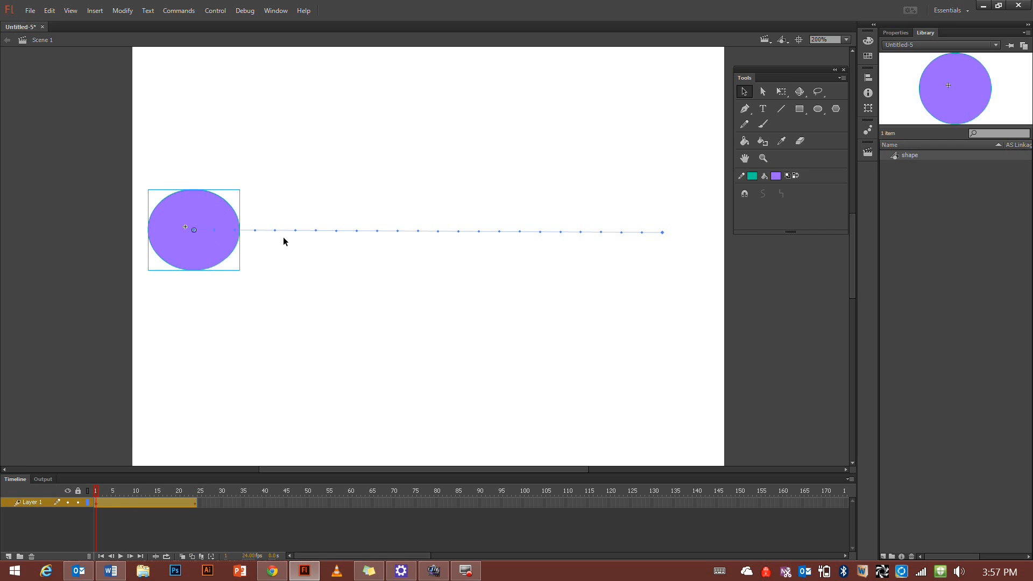
{"action": "left_click", "coordinate": [195, 501]}
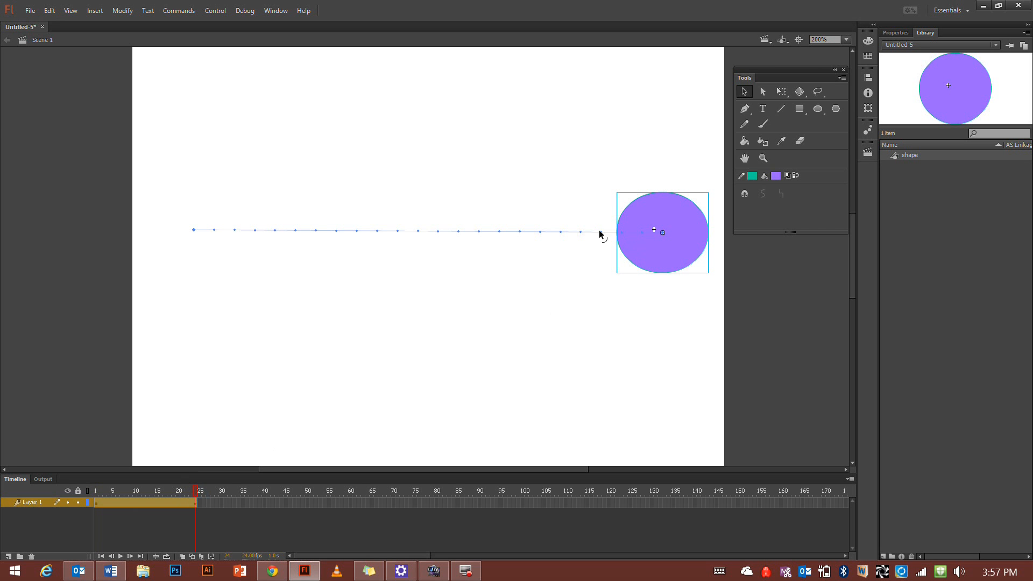
{"action": "left_click", "coordinate": [121, 556]}
- Bend the circle's straight motion path downward into a curve and play the animation
{"action": "left_click", "coordinate": [376, 232]}
{"action": "left_click_drag", "start_coordinate": [378, 230], "coordinate": [382, 358]}
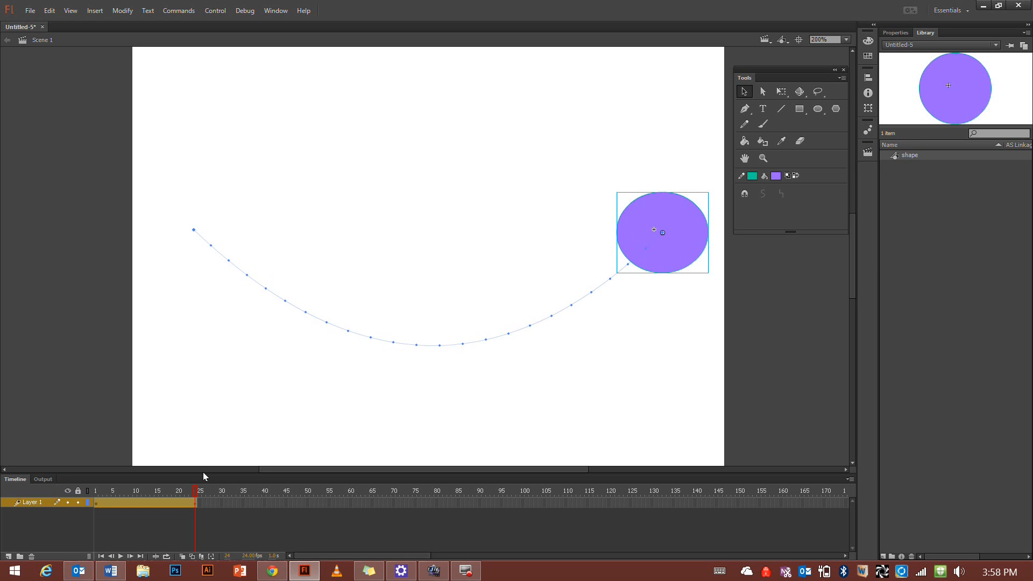
{"action": "left_click", "coordinate": [121, 557]}
{"action": "left_click", "coordinate": [121, 557]}
- Extend the motion tween to frame 50 and move the circle to the stage's upper-right area at frame 20, previewing the result
{"action": "left_click_drag", "start_coordinate": [197, 503], "coordinate": [306, 503]}
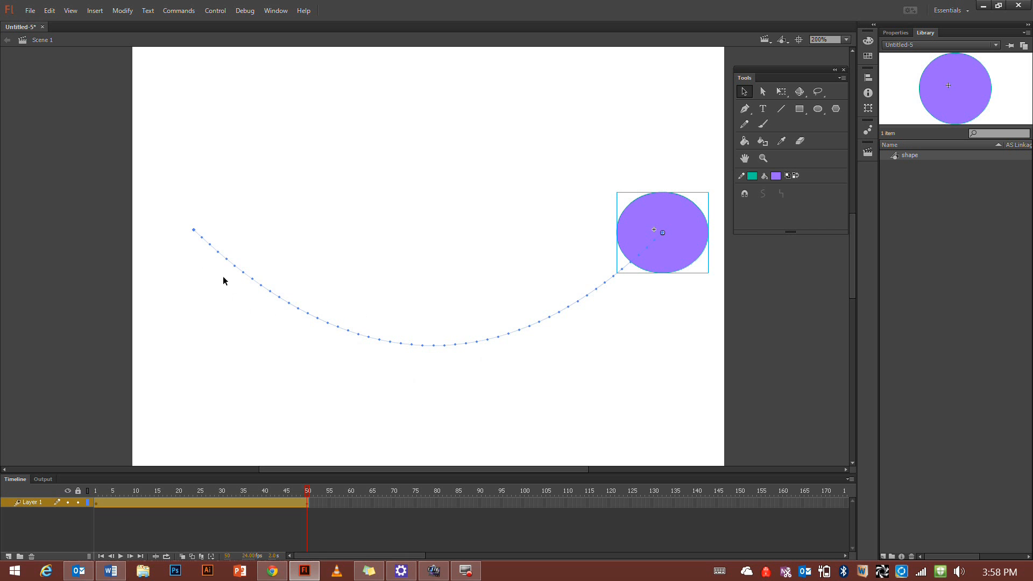
{"action": "left_click", "coordinate": [177, 501]}
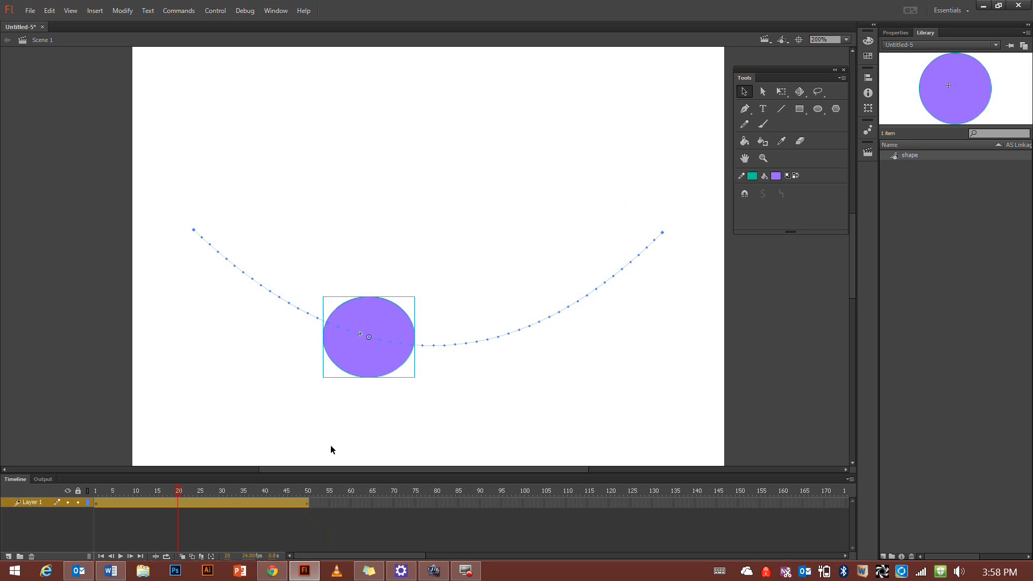
{"action": "left_click_drag", "start_coordinate": [368, 337], "coordinate": [305, 398]}
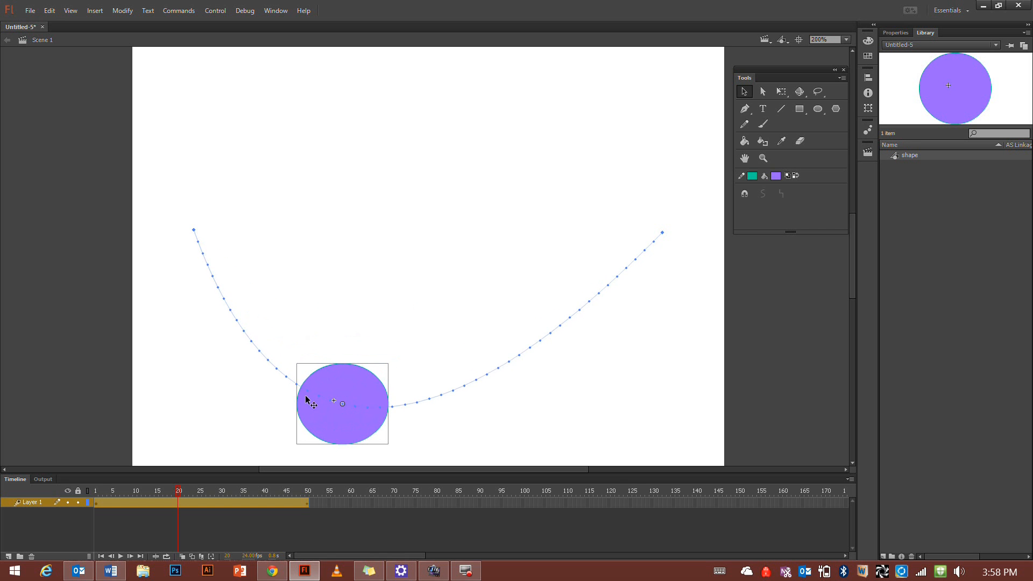
{"action": "left_click_drag", "start_coordinate": [418, 404], "coordinate": [461, 189]}
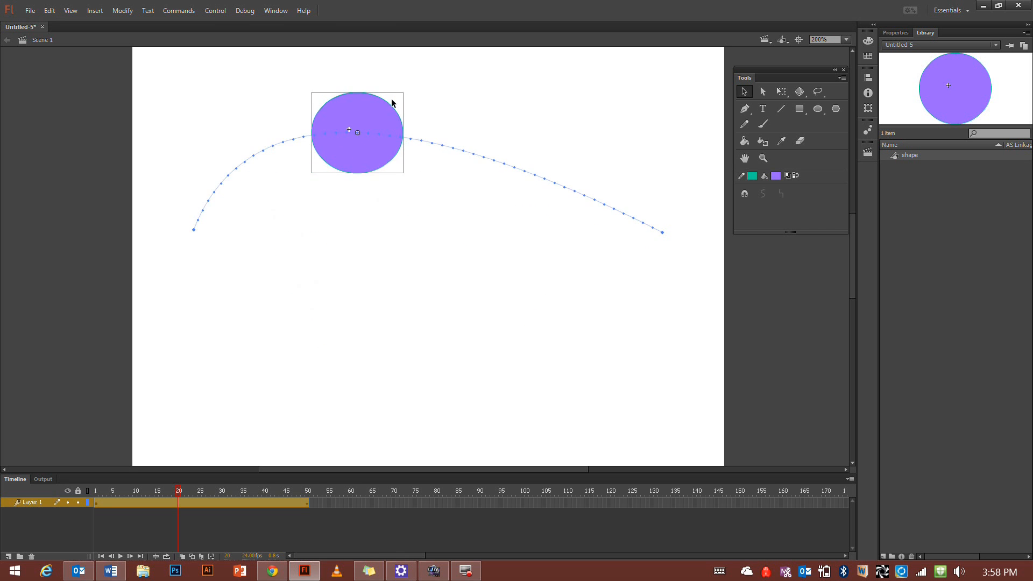
{"action": "left_click_drag", "start_coordinate": [365, 131], "coordinate": [649, 107]}
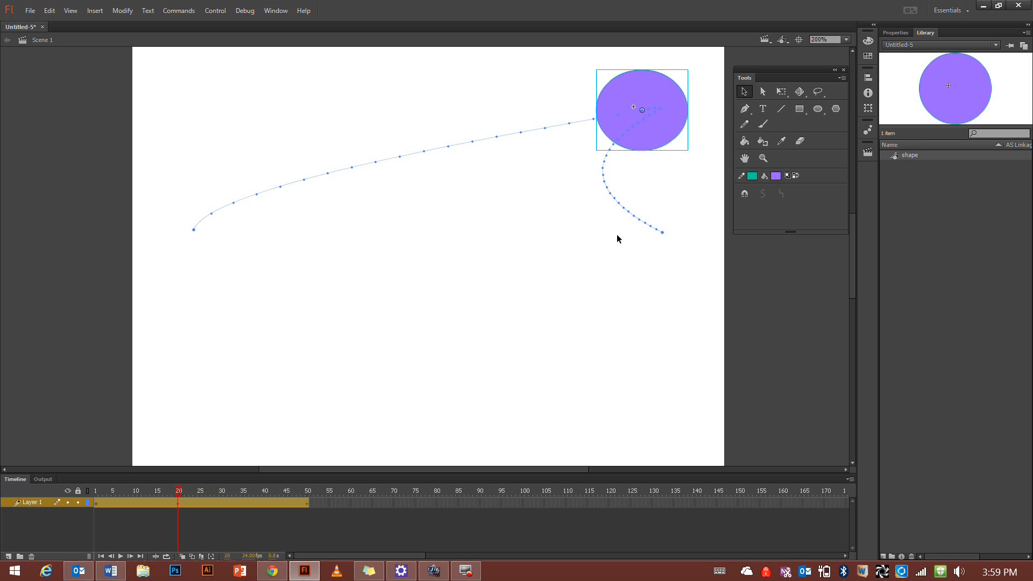
{"action": "left_click", "coordinate": [120, 557]}
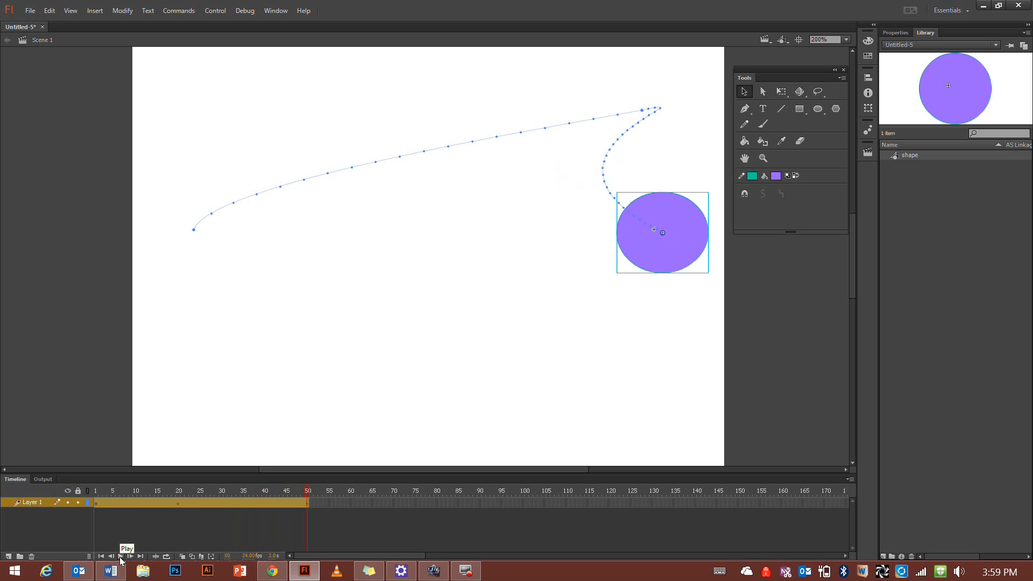
{"action": "left_click", "coordinate": [120, 557]}
{"action": "left_click", "coordinate": [121, 557]}
- At frame 36, move the circle to the lower-left part of the stage and play the animation
{"action": "left_click", "coordinate": [179, 503]}
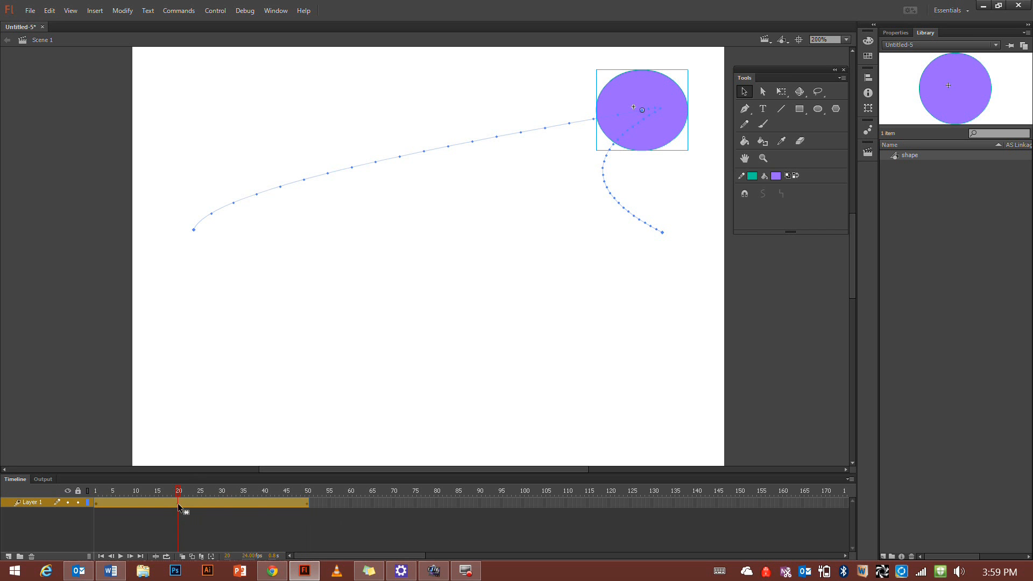
{"action": "left_click", "coordinate": [251, 503]}
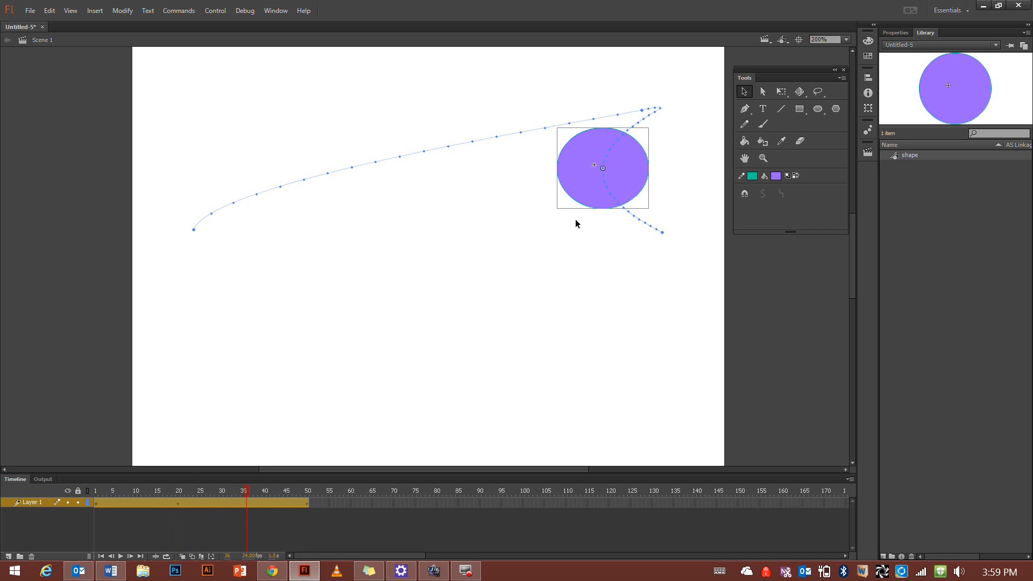
{"action": "left_click_drag", "start_coordinate": [591, 179], "coordinate": [336, 345]}
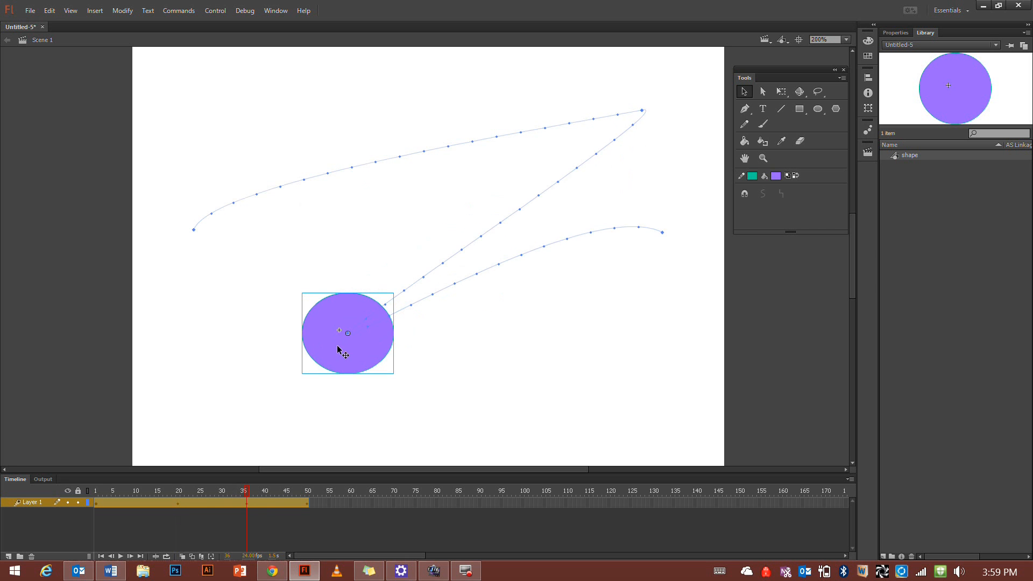
{"action": "left_click", "coordinate": [121, 556]}
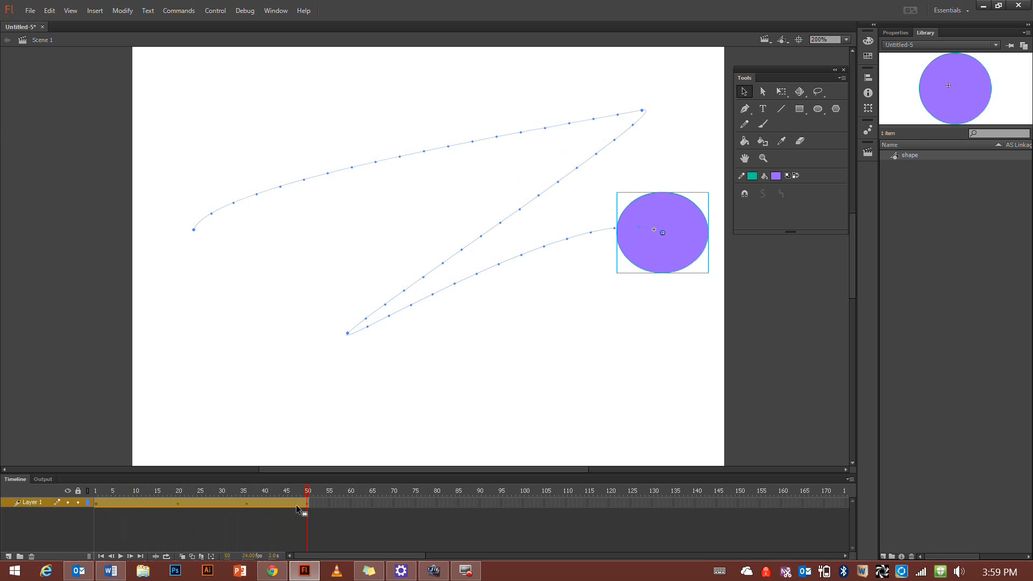
- Turn on loop playback over frames 1 to 50, preview it, and narrow the loop range to frames 36 to 50
{"action": "left_click", "coordinate": [96, 494]}
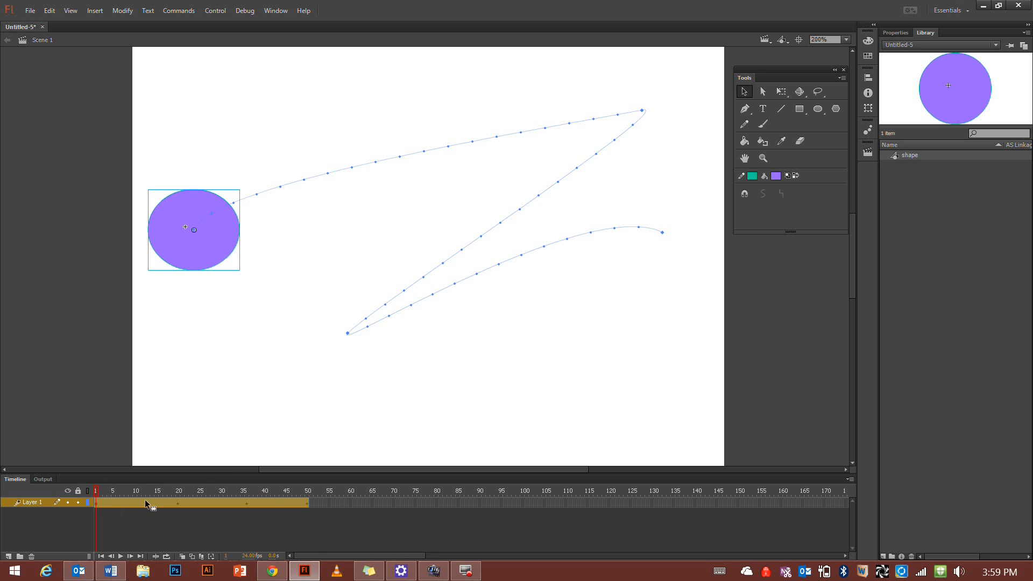
{"action": "left_click", "coordinate": [167, 558]}
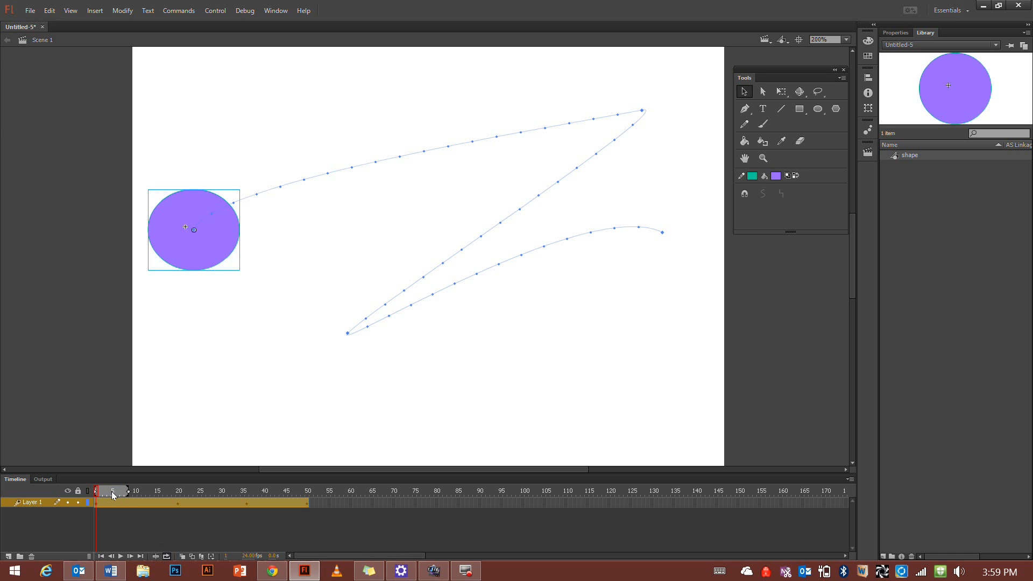
{"action": "left_click_drag", "start_coordinate": [129, 493], "coordinate": [308, 492]}
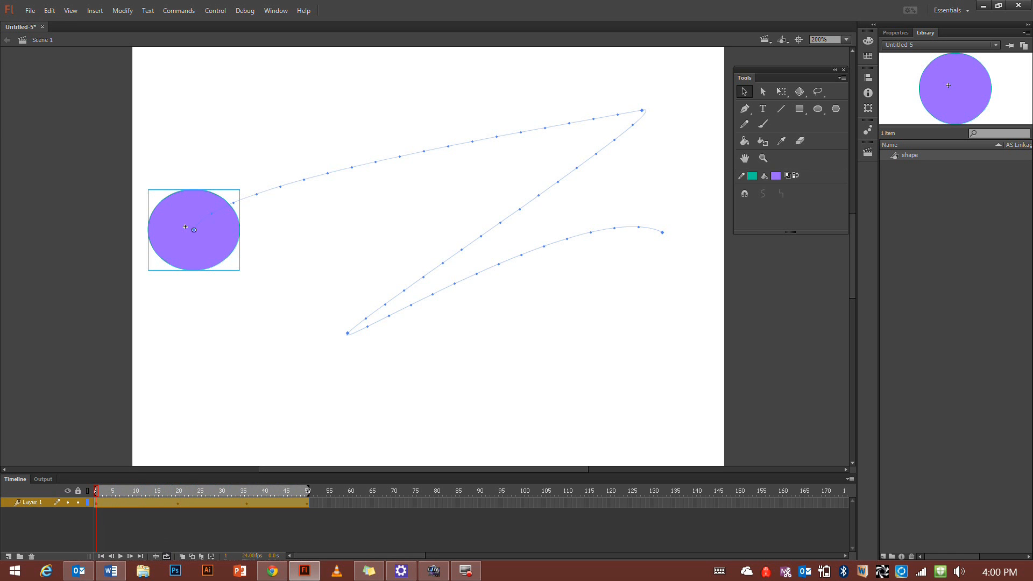
{"action": "left_click", "coordinate": [122, 556]}
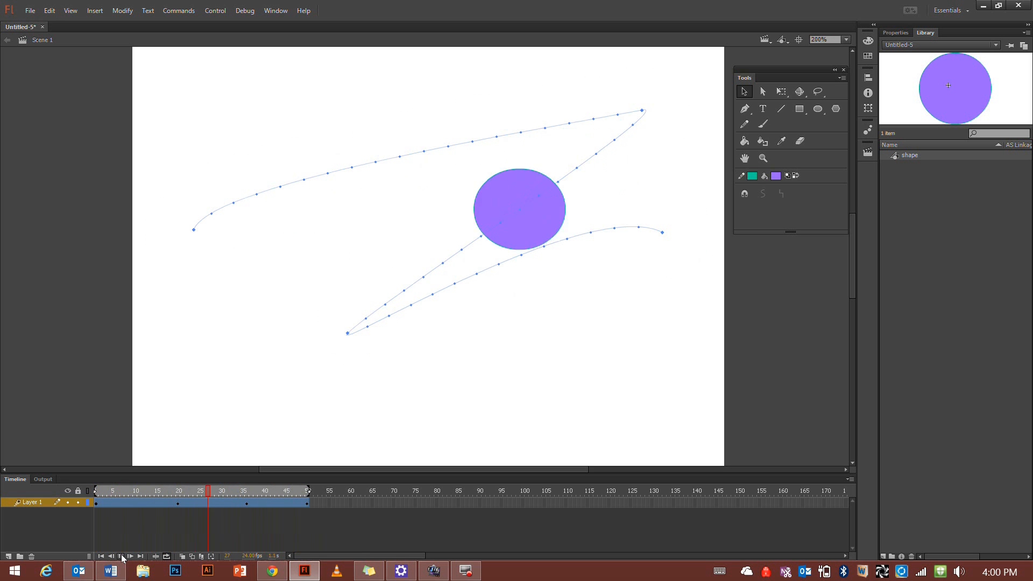
{"action": "left_click", "coordinate": [121, 556]}
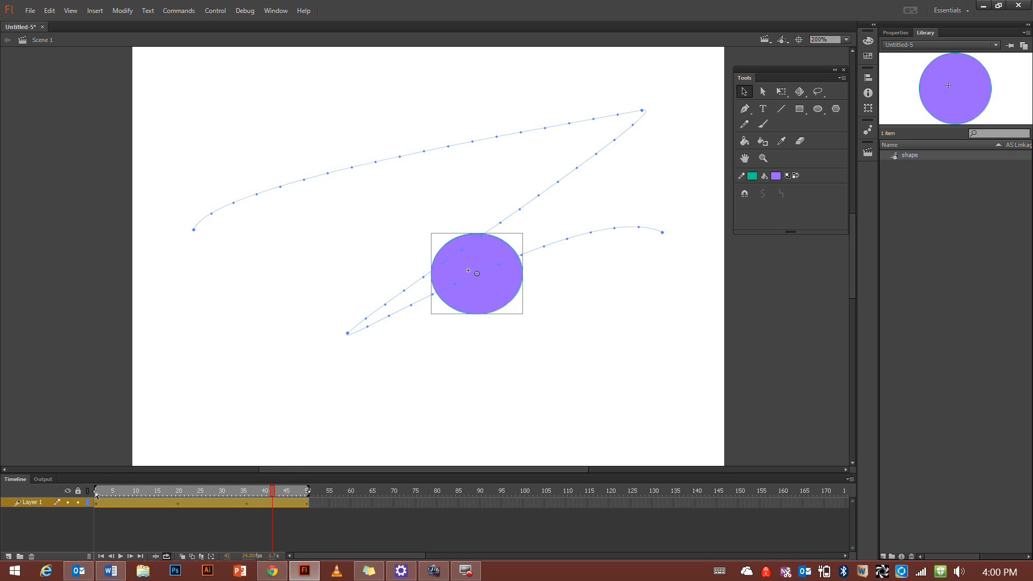
{"action": "left_click_drag", "start_coordinate": [94, 494], "coordinate": [186, 492]}
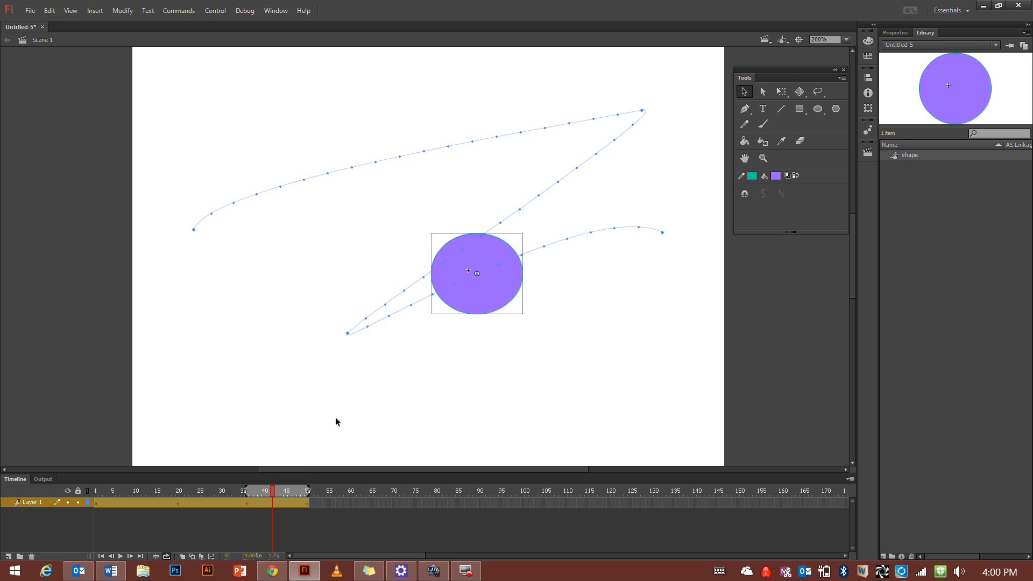
- Stop playback, extend the loop range's start back to frame 1, and turn loop playback off
{"action": "left_click", "coordinate": [121, 557]}
{"action": "left_click", "coordinate": [246, 491]}
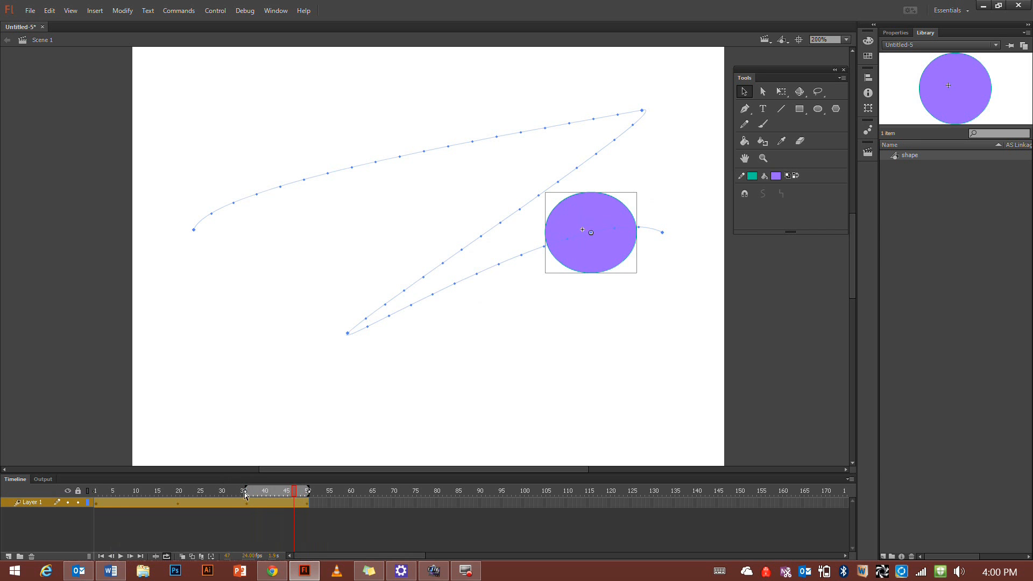
{"action": "left_click_drag", "start_coordinate": [246, 494], "coordinate": [95, 494]}
{"action": "left_click", "coordinate": [165, 557]}
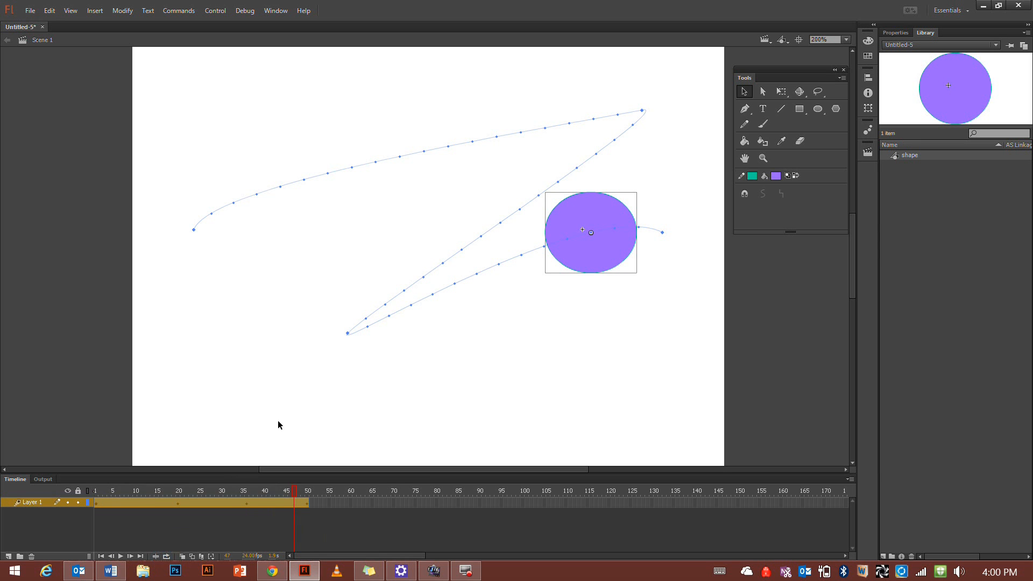
- Insert a Scale keyframe at frame 11 of Layer 1 and move the circle down and to the left on the stage
{"action": "left_click", "coordinate": [141, 503]}
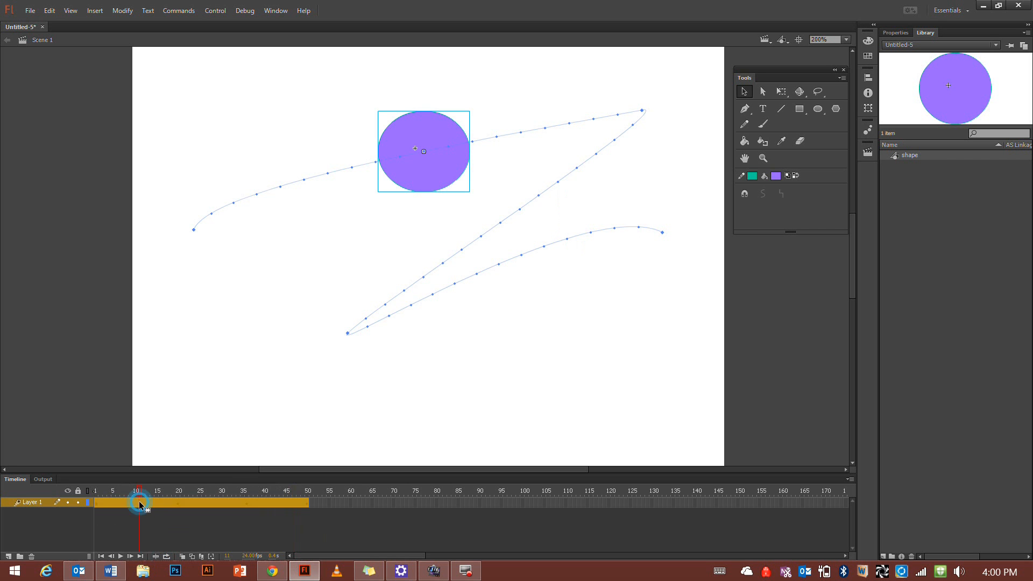
{"action": "left_click", "coordinate": [179, 503]}
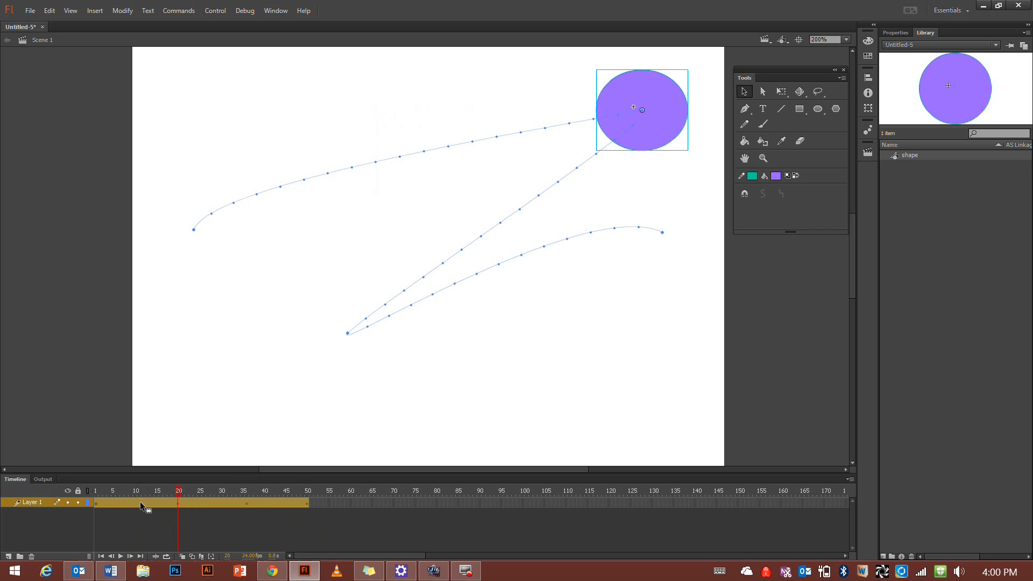
{"action": "left_click", "coordinate": [140, 502]}
{"action": "right_click", "coordinate": [140, 502]}
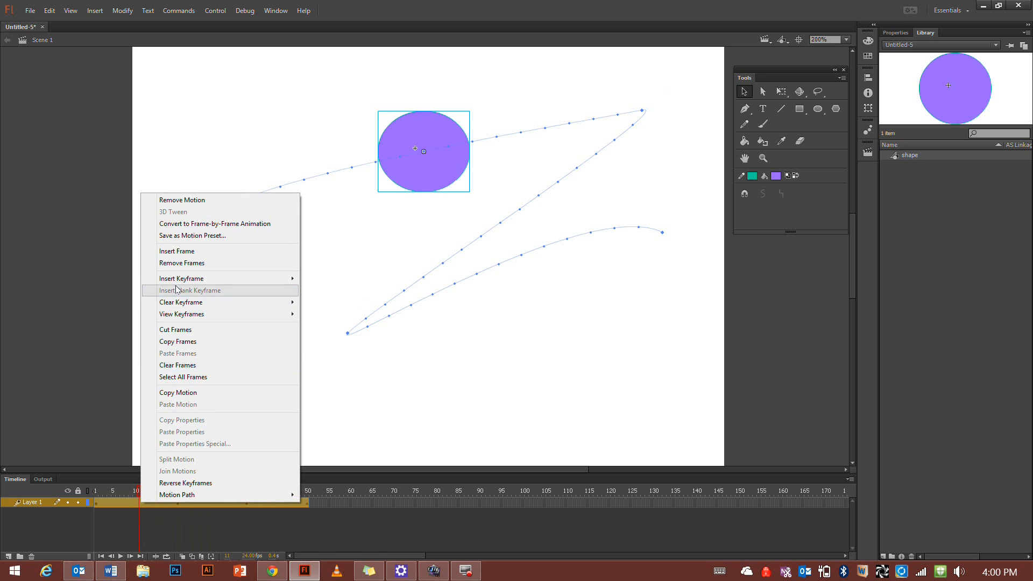
{"action": "mouse_move", "coordinate": [176, 280]}
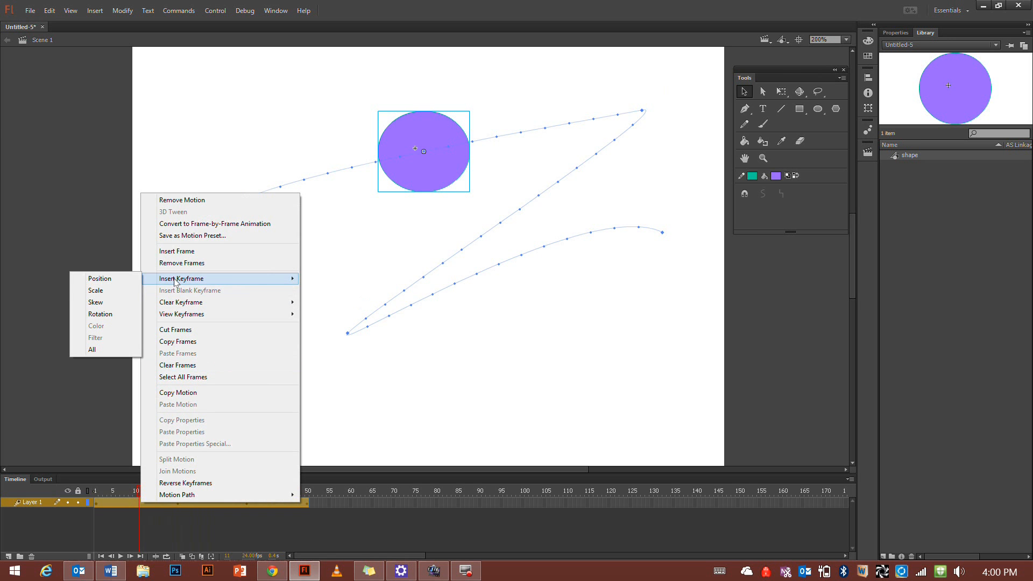
{"action": "left_click", "coordinate": [107, 290]}
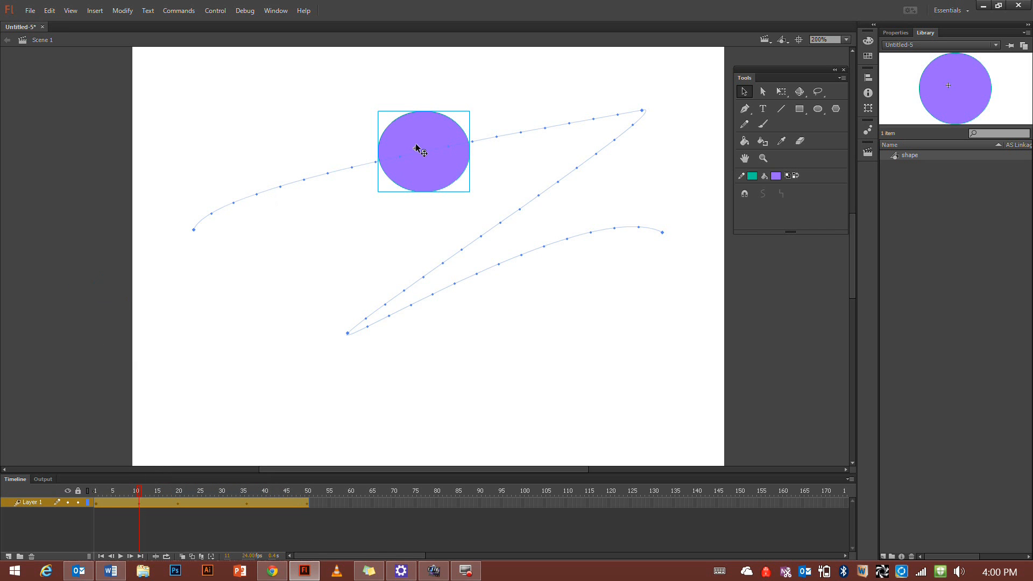
{"action": "left_click", "coordinate": [436, 166]}
{"action": "left_click_drag", "start_coordinate": [436, 166], "coordinate": [355, 253]}
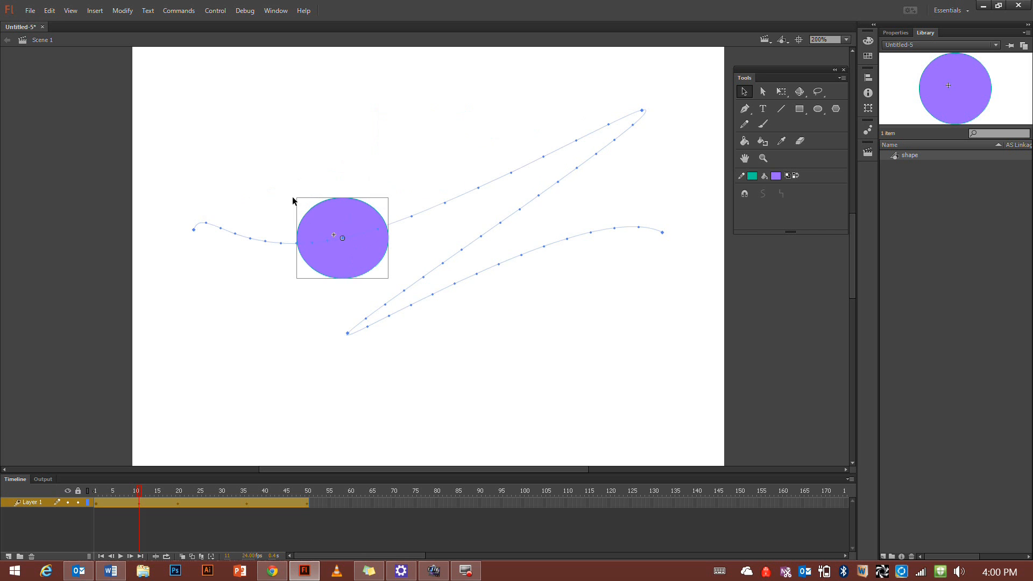
- Enlarge the circle at frame 11 to about 2.3 times its size with Free Transform and play the animation from frame 1
{"action": "left_click", "coordinate": [780, 91]}
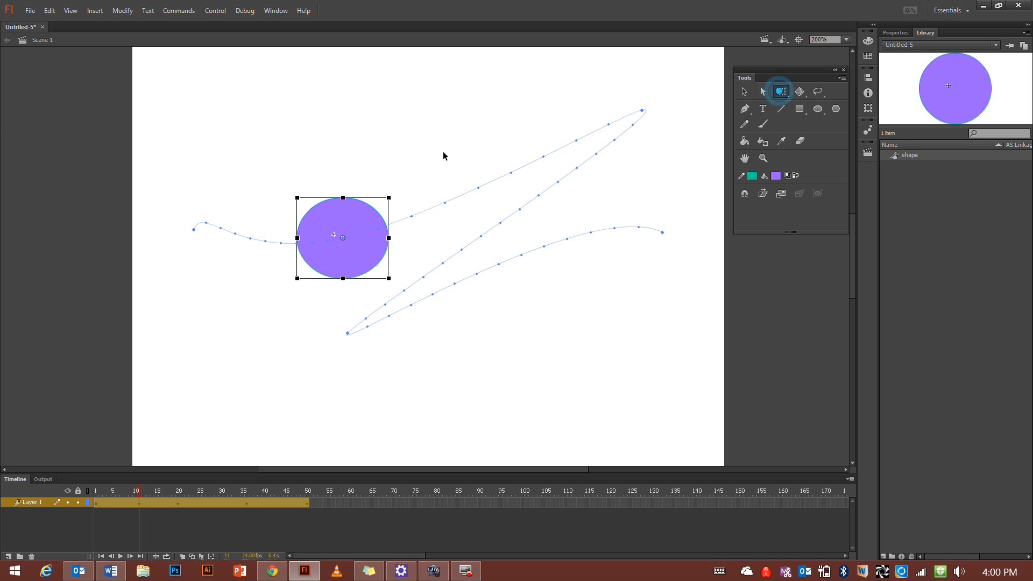
{"action": "left_click", "coordinate": [296, 195]}
{"action": "left_click_drag", "start_coordinate": [293, 189], "coordinate": [238, 143]}
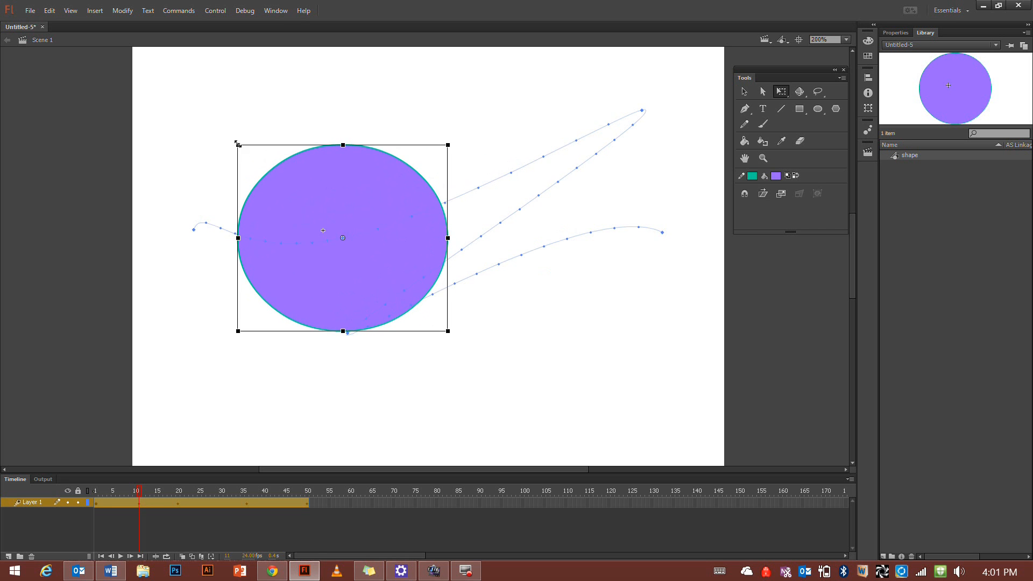
{"action": "left_click", "coordinate": [96, 503]}
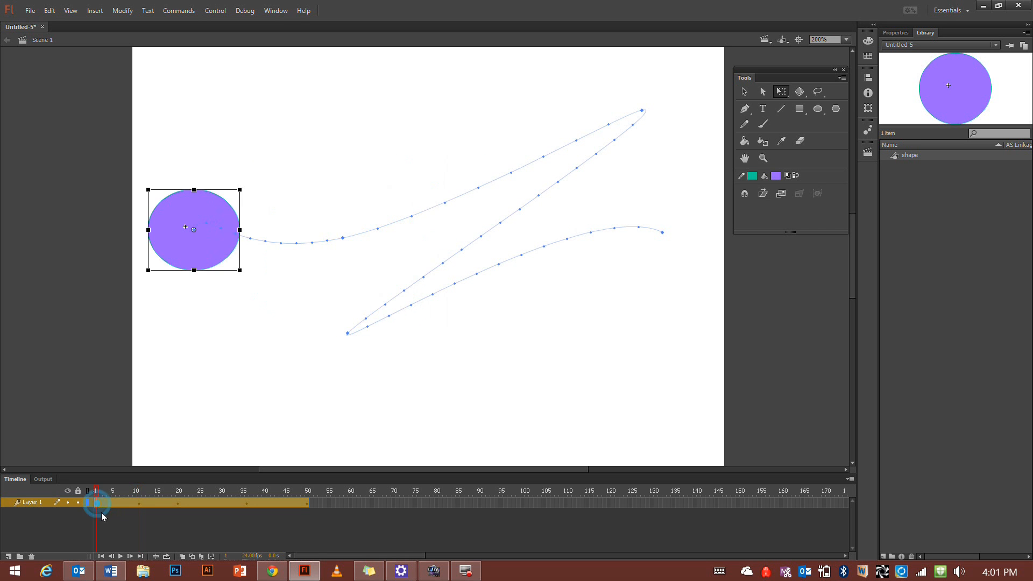
{"action": "left_click", "coordinate": [120, 557]}
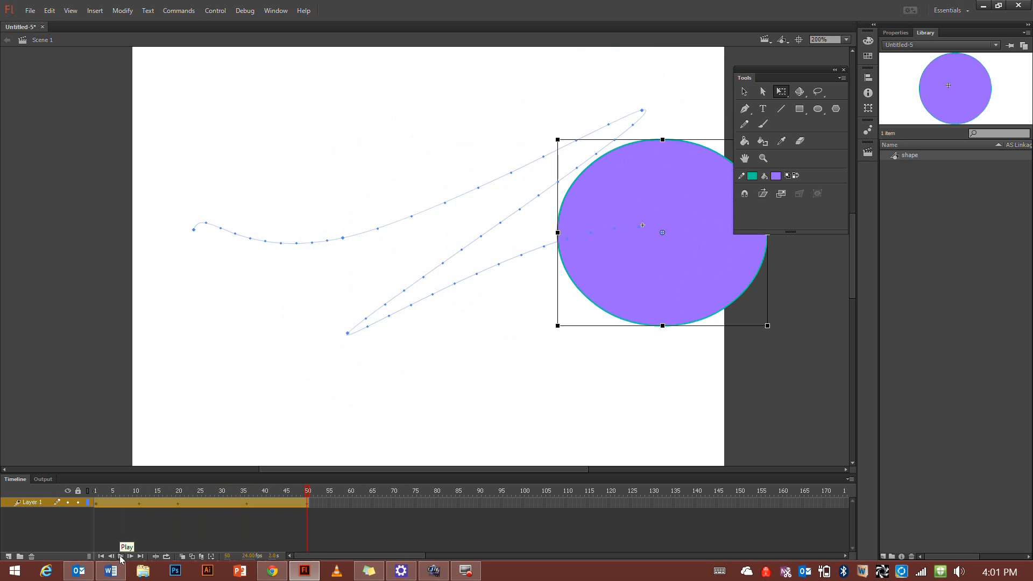
- Scale the circle down to well under half its size at frame 20 and make it even smaller at frame 36
{"action": "left_click", "coordinate": [179, 503]}
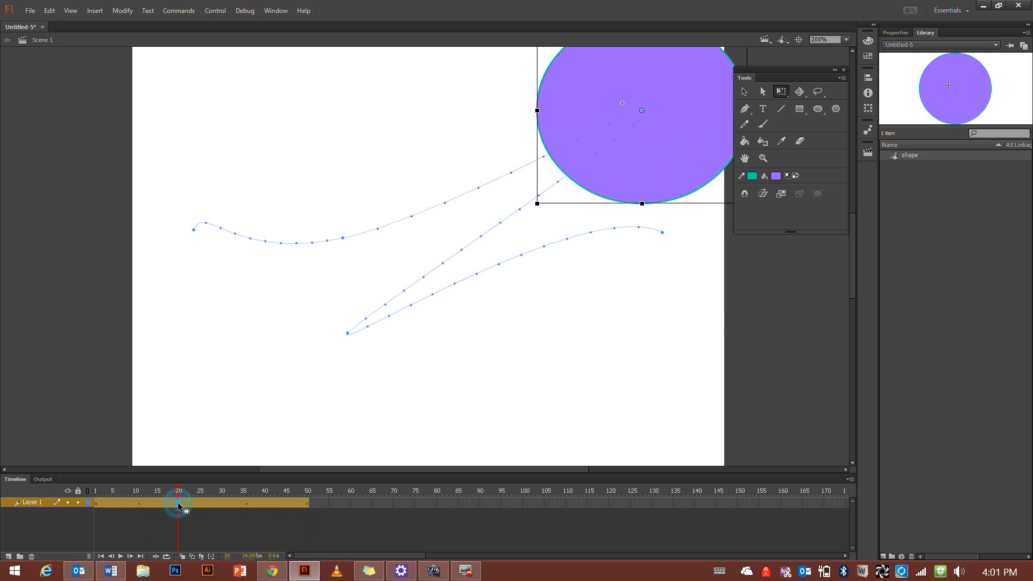
{"action": "left_click_drag", "start_coordinate": [537, 203], "coordinate": [604, 147]}
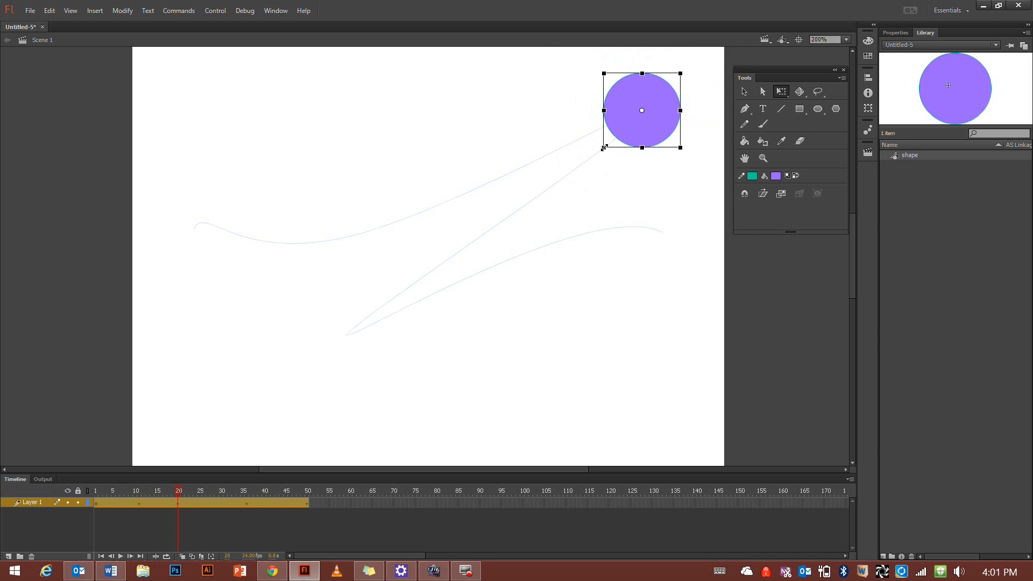
{"action": "left_click", "coordinate": [247, 502]}
{"action": "left_click_drag", "start_coordinate": [311, 369], "coordinate": [327, 350]}
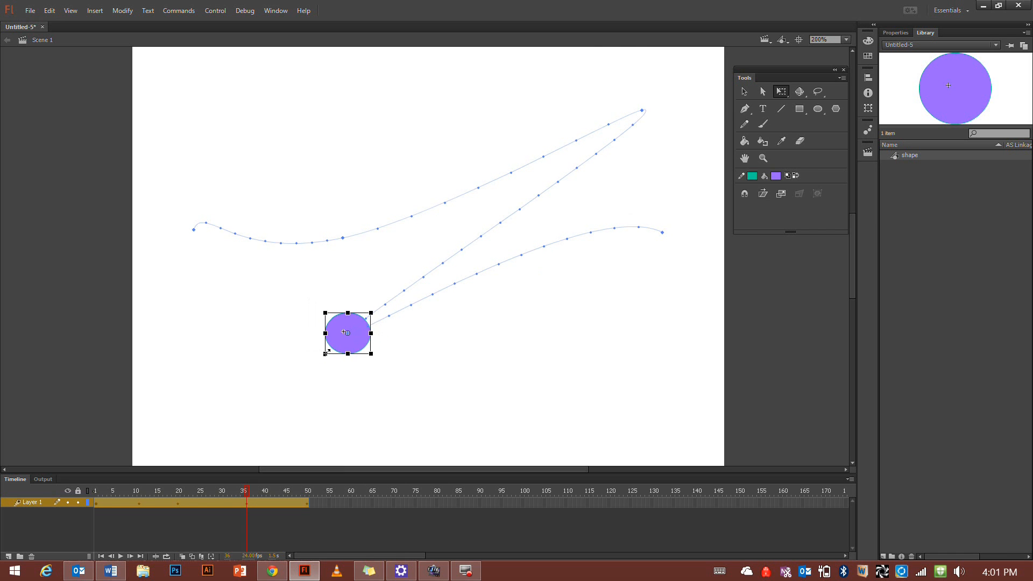
- Enlarge the circle at frame 50 to nearly three times its size and play the animation from frame 1
{"action": "left_click", "coordinate": [306, 502]}
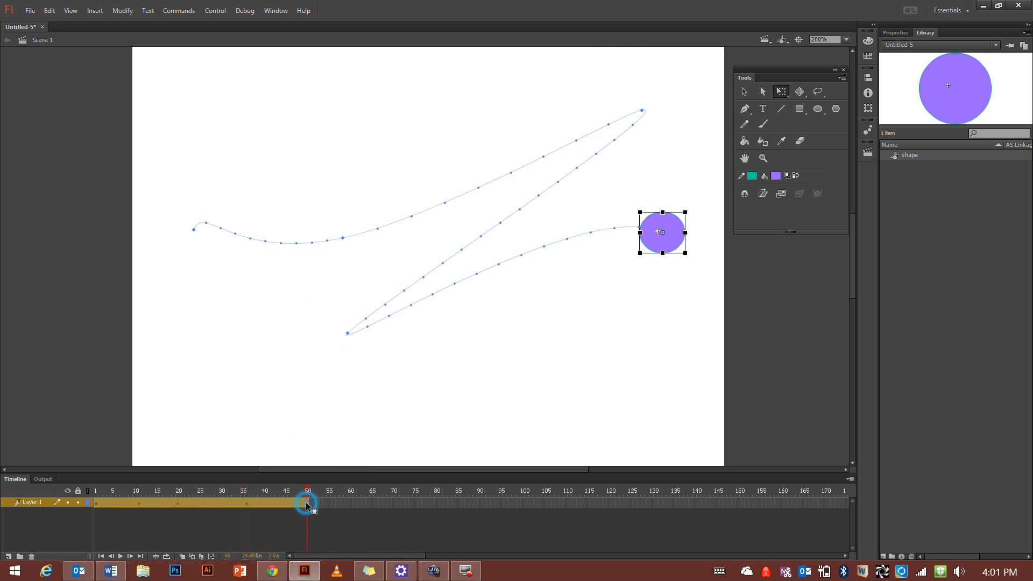
{"action": "left_click_drag", "start_coordinate": [640, 253], "coordinate": [599, 293]}
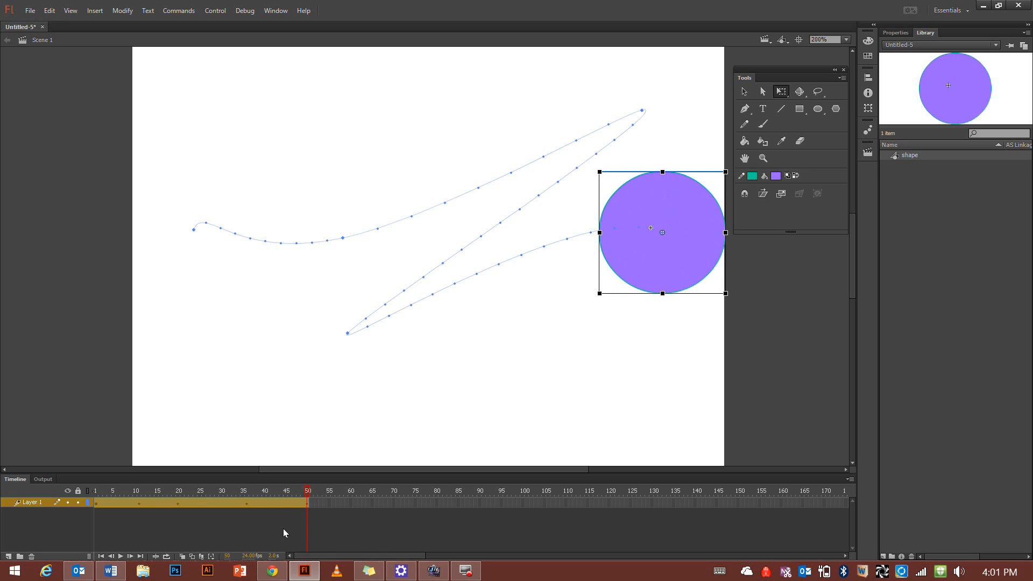
{"action": "left_click", "coordinate": [96, 506]}
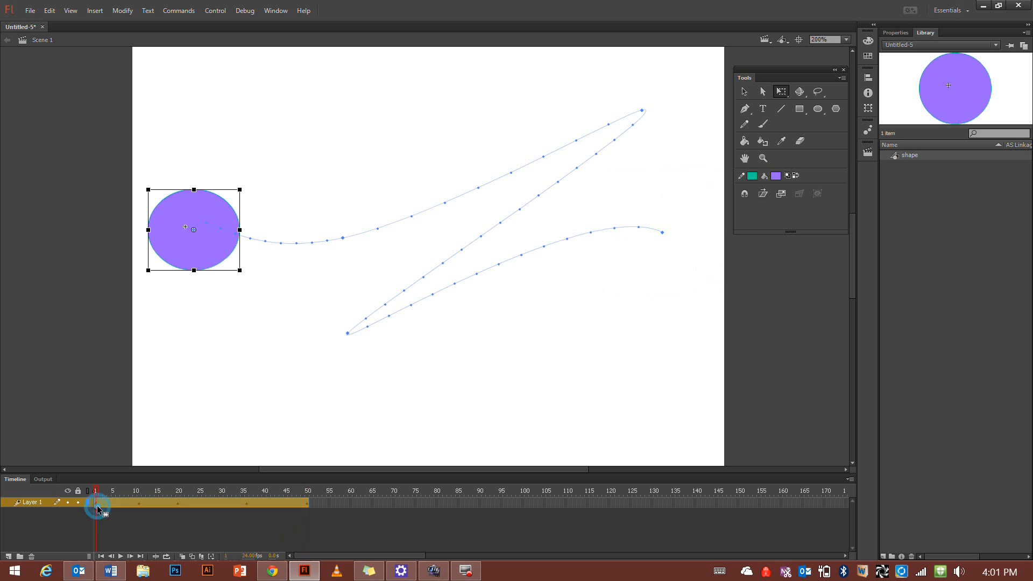
{"action": "left_click", "coordinate": [121, 557]}
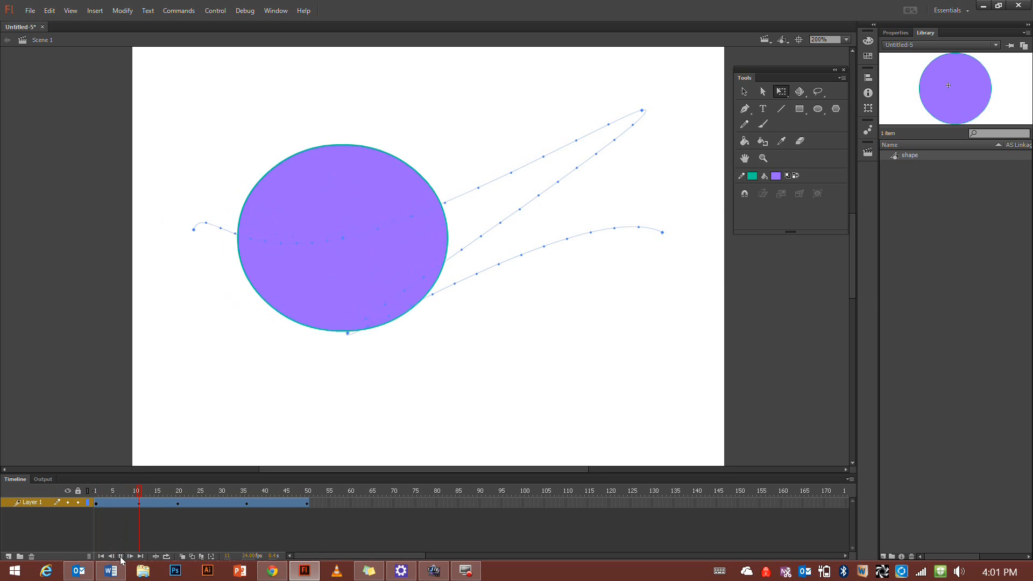